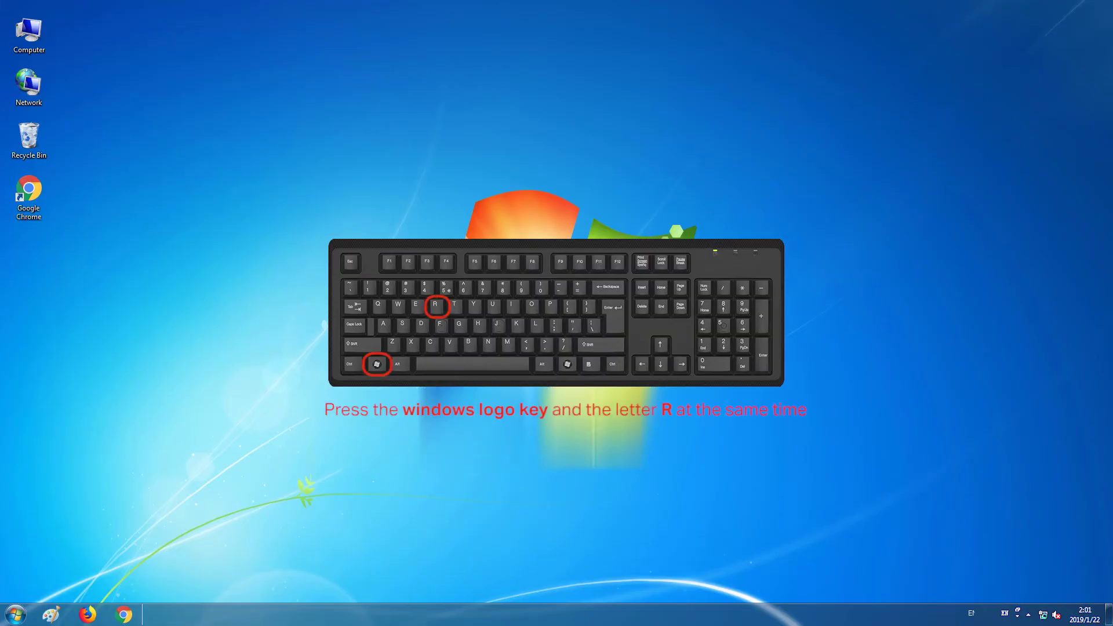
Step: Bring up Network Connections with ncpa.cpl and disable Wireless Network Connection 7
{"action": "key", "text": "super+r"}
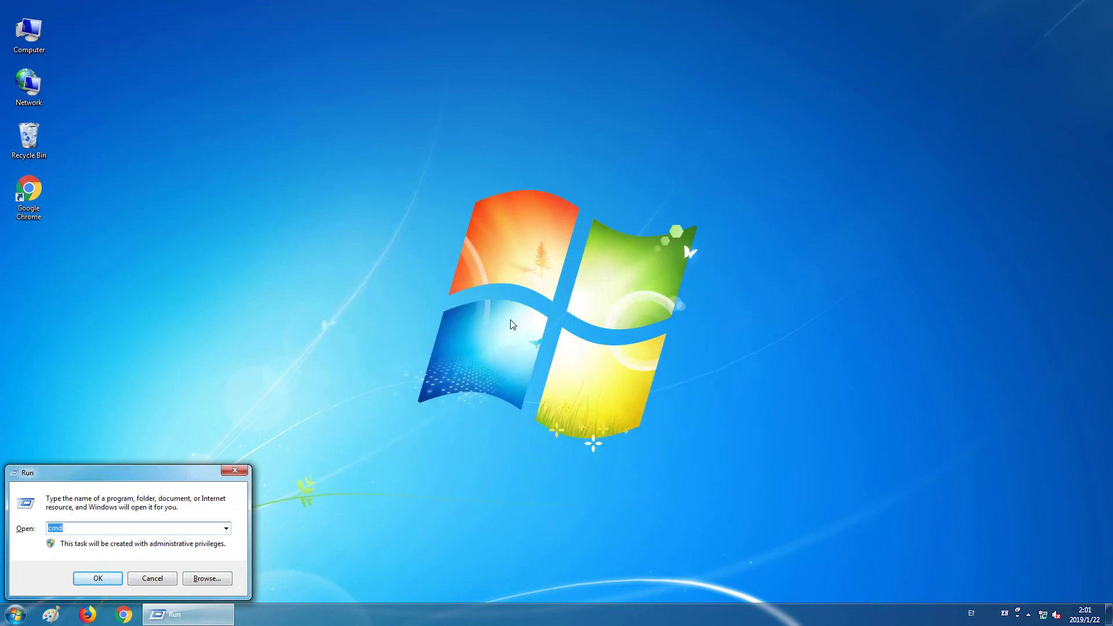
{"action": "type", "text": "ncpa.cpl"}
{"action": "key", "text": "Return"}
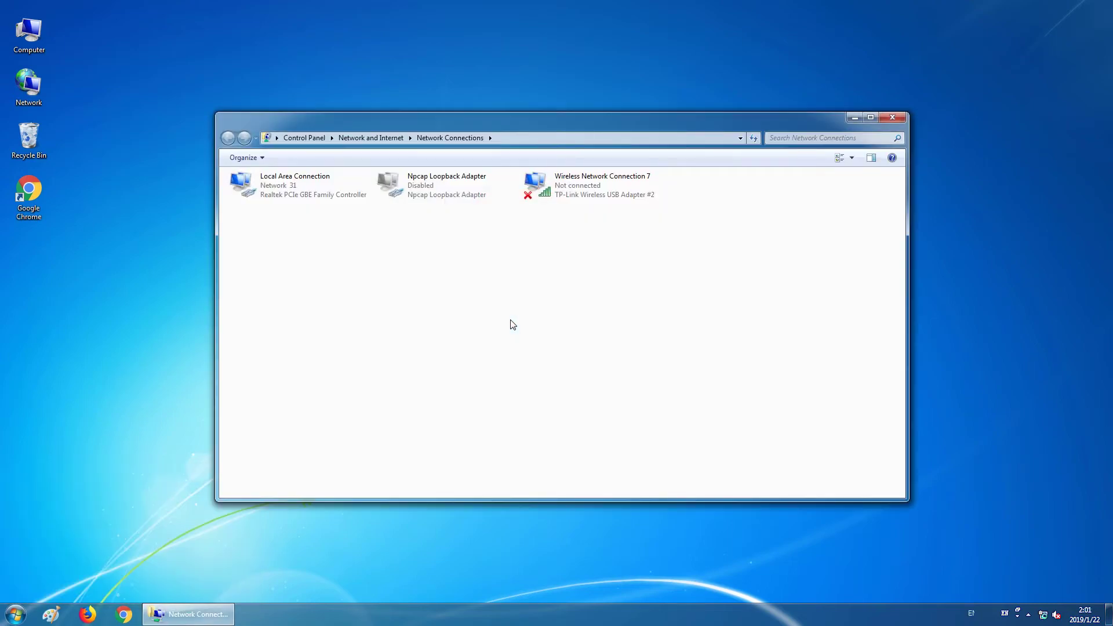
{"action": "right_click", "coordinate": [561, 177]}
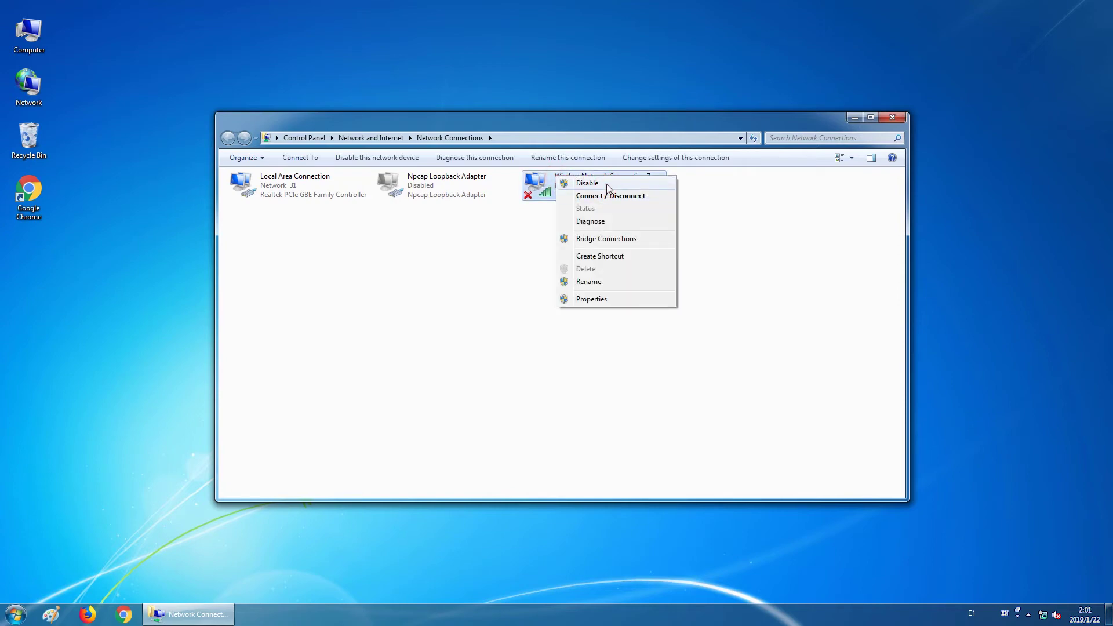
{"action": "left_click", "coordinate": [607, 184]}
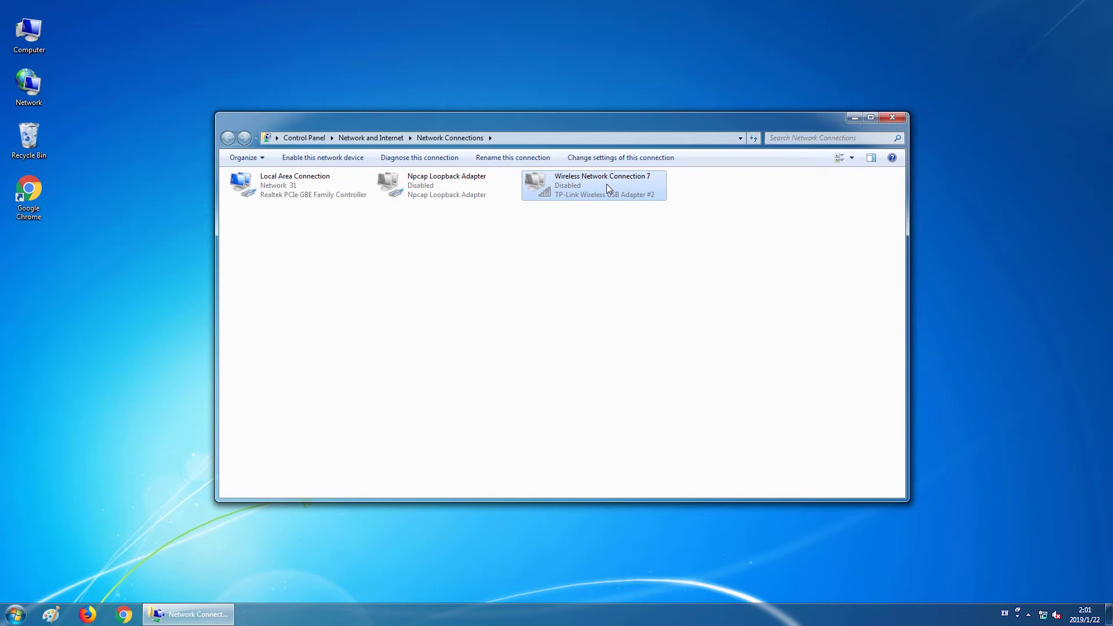
Step: Open the Internet Protocol Version 4 (TCP/IPv4) properties of Local Area Connection
{"action": "right_click", "coordinate": [253, 185]}
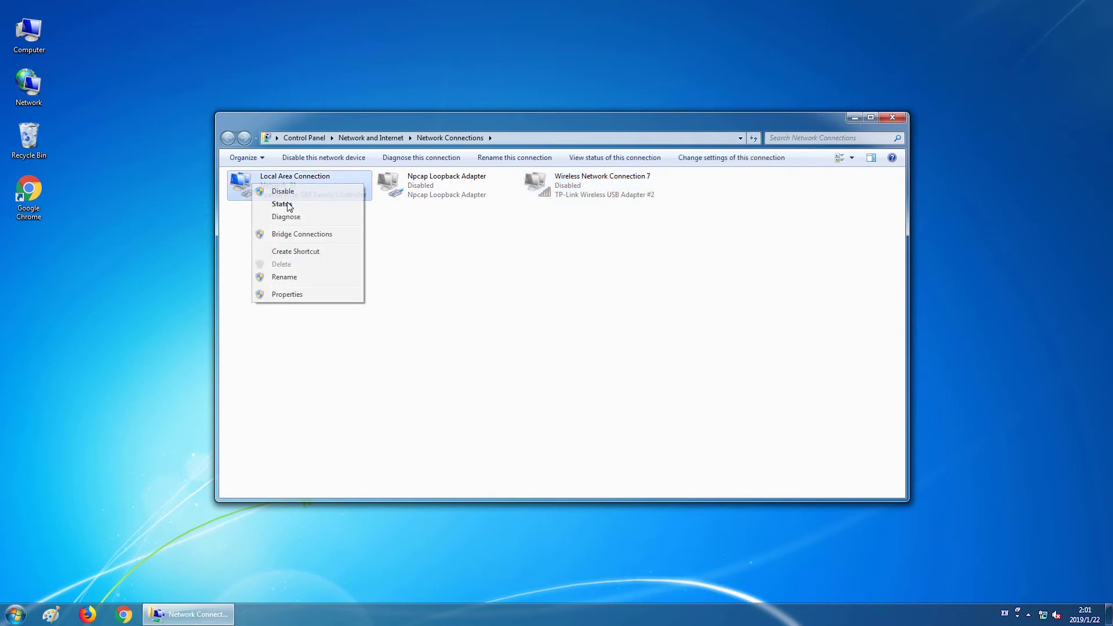
{"action": "left_click", "coordinate": [284, 294]}
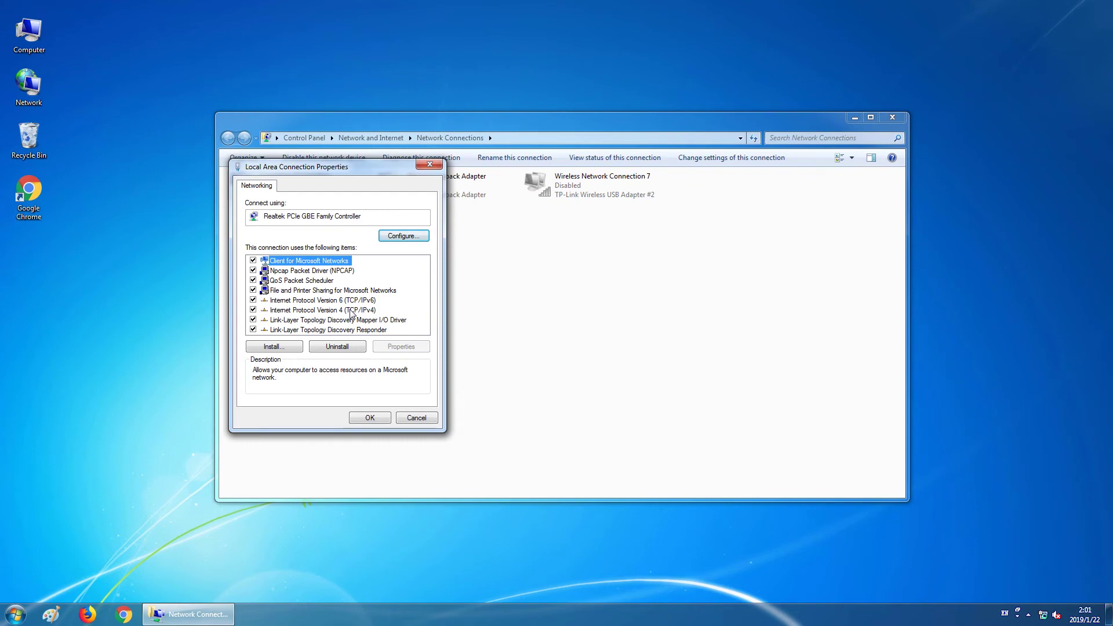
{"action": "double_click", "coordinate": [350, 311]}
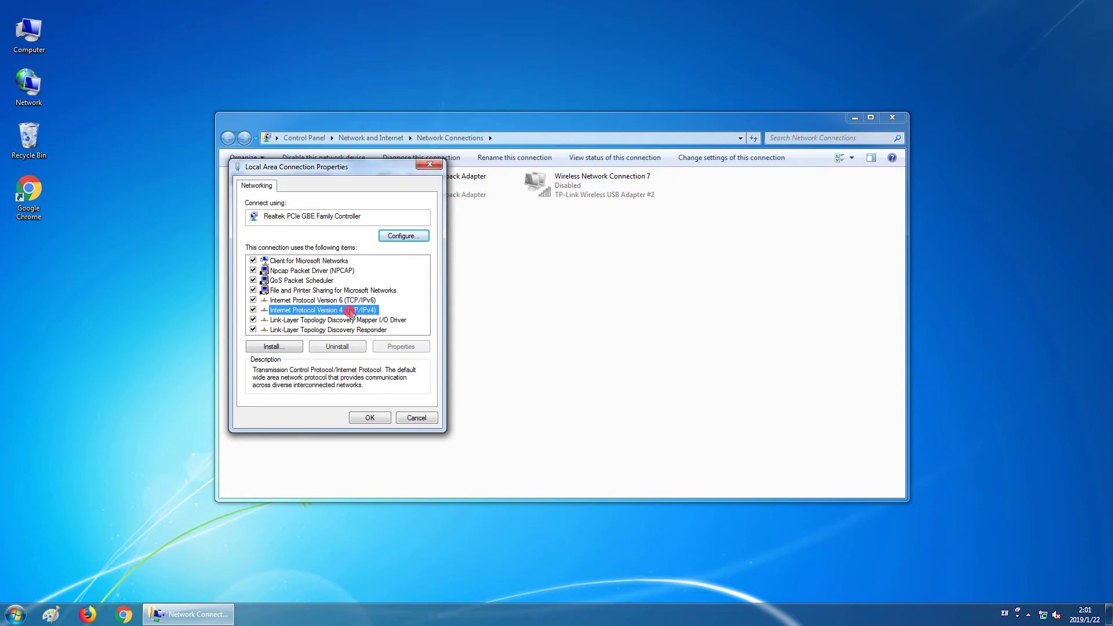
Step: Set a manual IP of 192.168.0.50 with mask 255.255.255.0 and confirm both dialogs
{"action": "left_click", "coordinate": [320, 295]}
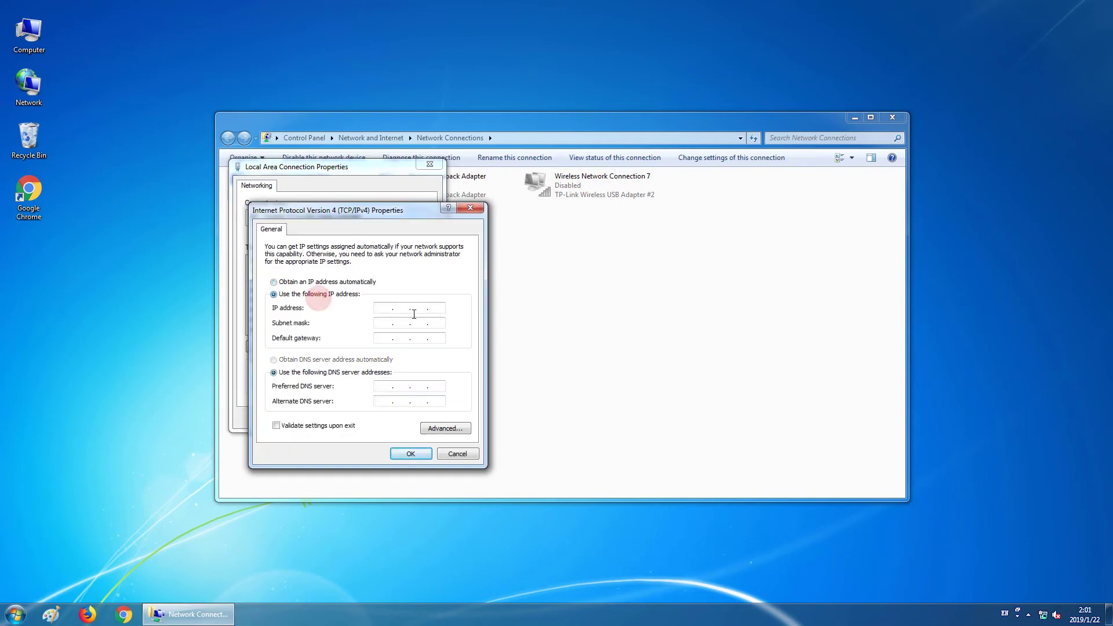
{"action": "left_click", "coordinate": [387, 305]}
{"action": "type", "text": "192.168.0.50"}
{"action": "left_click", "coordinate": [409, 327]}
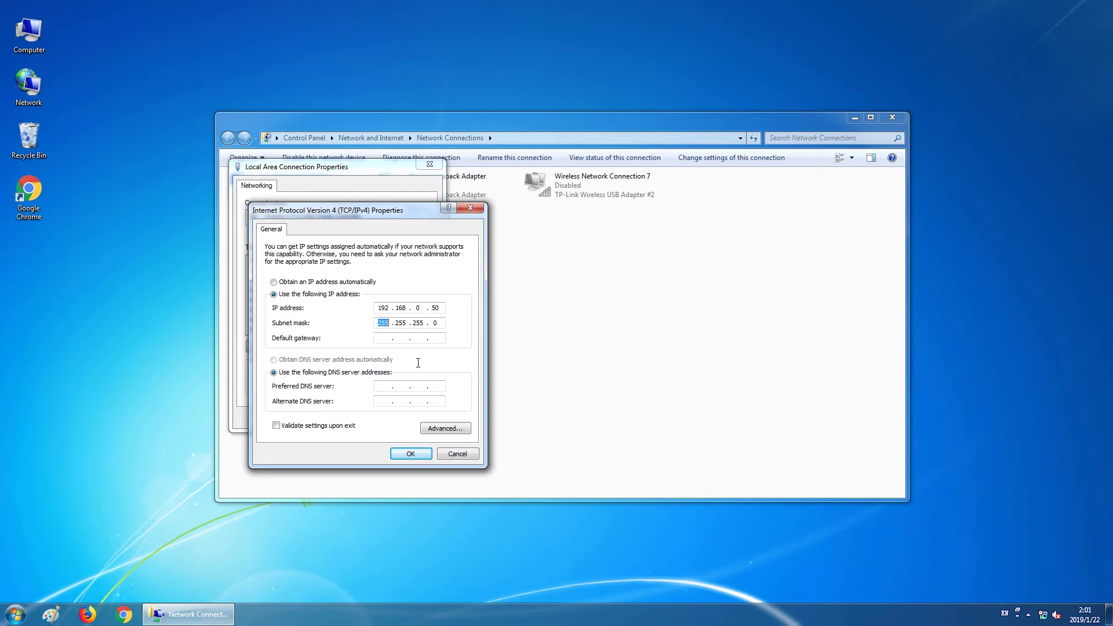
{"action": "left_click", "coordinate": [399, 454]}
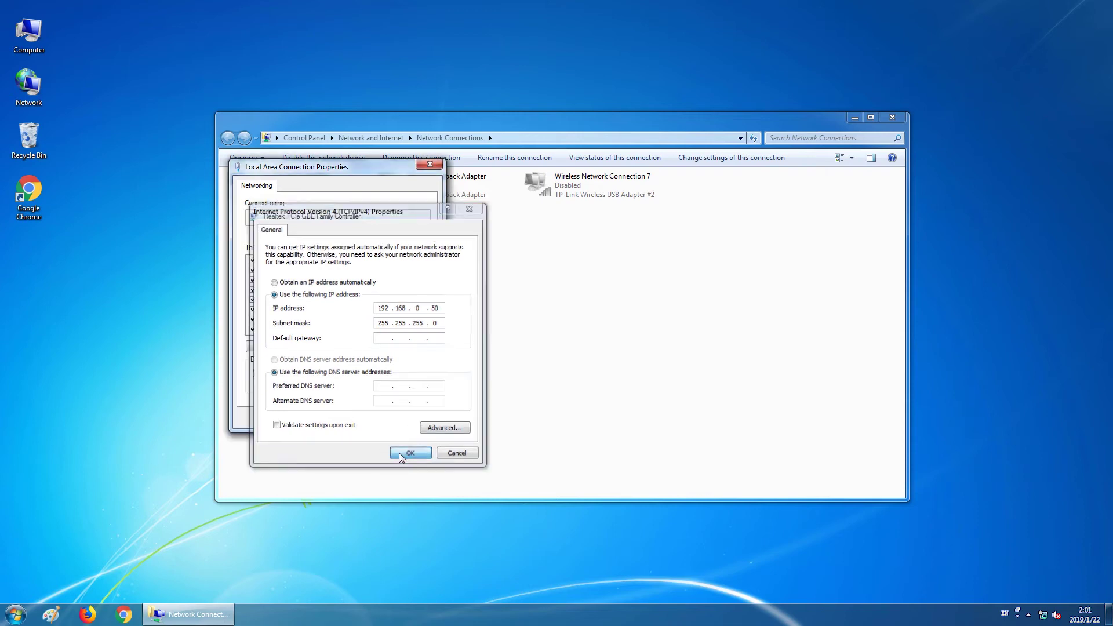
{"action": "left_click", "coordinate": [378, 419]}
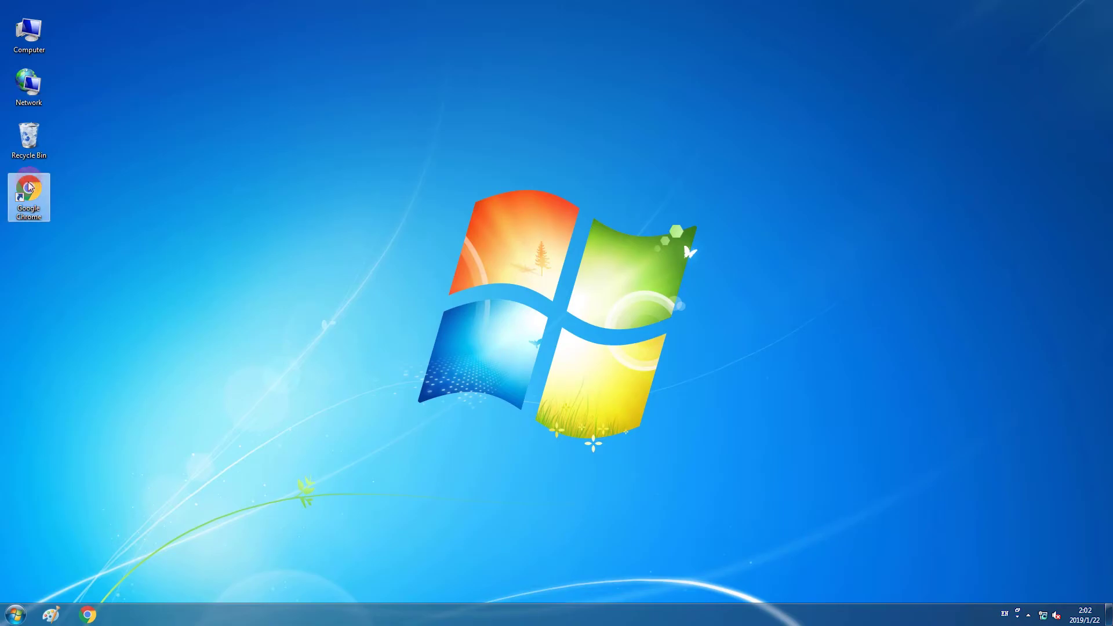
Step: Launch Chrome and load the device address 192.168.0.254
{"action": "double_click", "coordinate": [29, 193]}
{"action": "left_click", "coordinate": [208, 30]}
{"action": "type", "text": "19"}
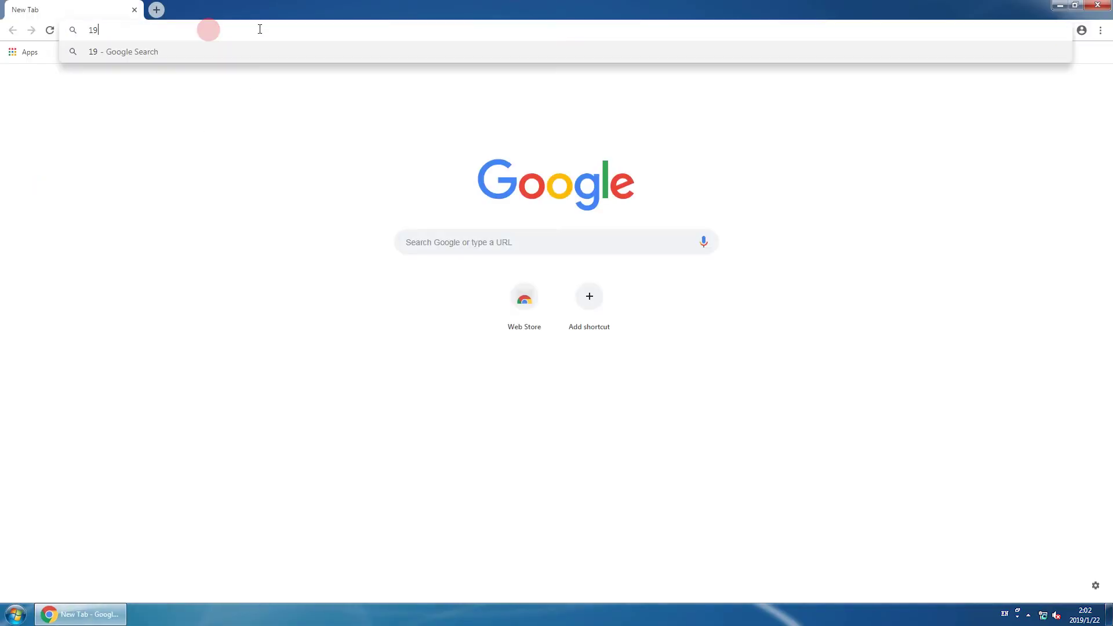
{"action": "type", "text": "2.168."}
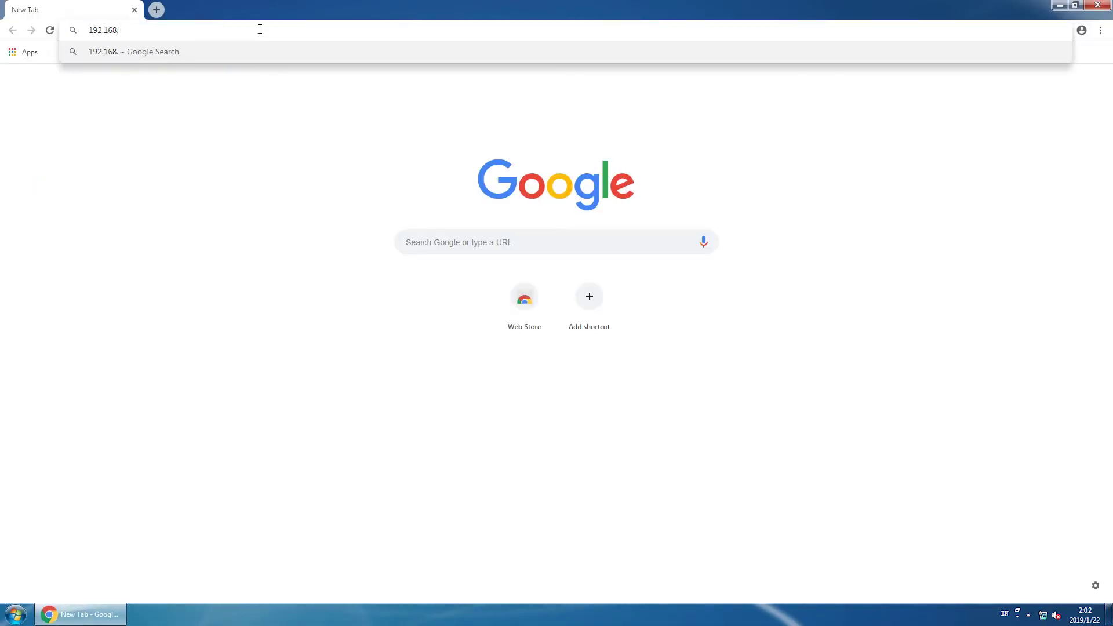
{"action": "type", "text": "0.254"}
{"action": "key", "text": "Return"}
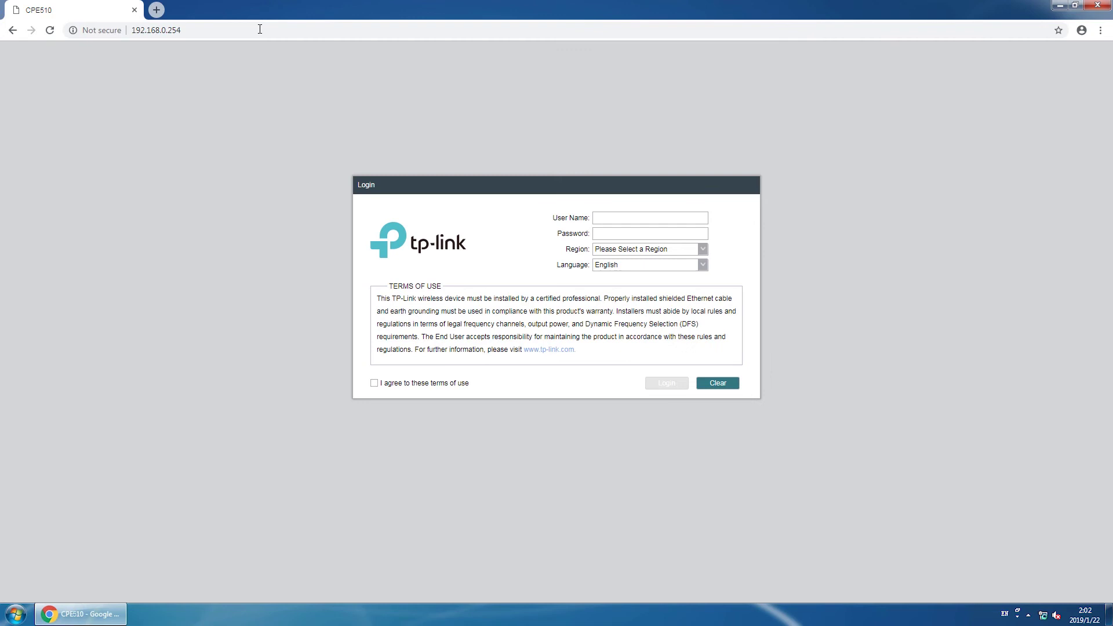
Step: Enter the default admin user name and the default password on the login form
{"action": "left_click", "coordinate": [628, 216]}
{"action": "type", "text": "admin"}
{"action": "left_click", "coordinate": [632, 234]}
{"action": "type", "text": "admin"}
Step: Choose region United States, keep English, accept the terms of use and log in
{"action": "left_click", "coordinate": [703, 248]}
{"action": "scroll", "coordinate": [683, 323], "scroll_direction": "down", "scroll_amount": 1}
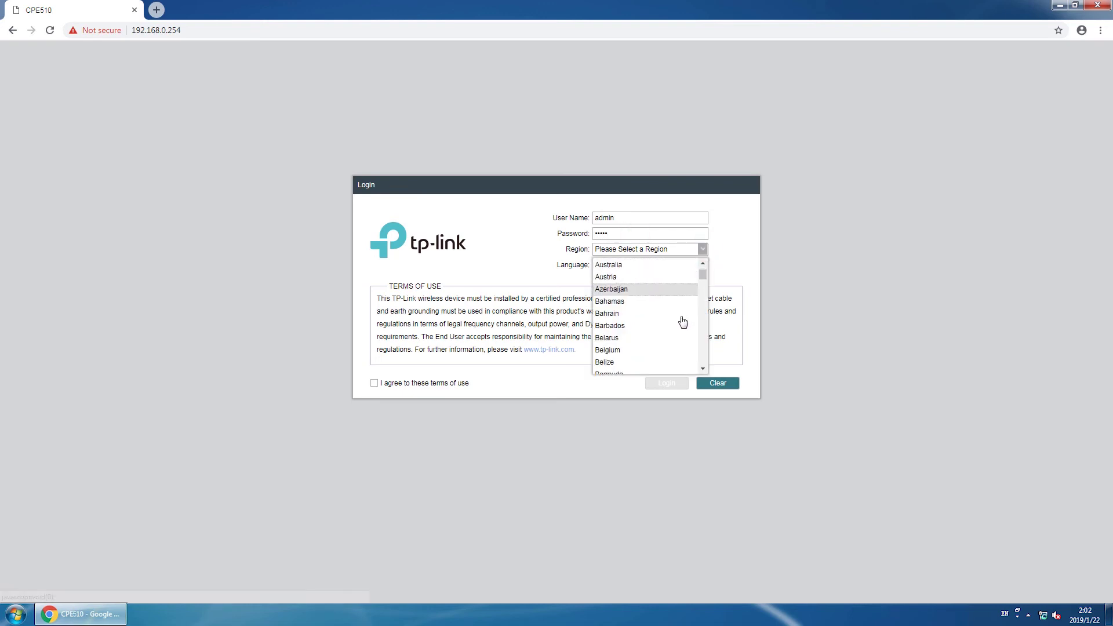
{"action": "scroll", "coordinate": [682, 327], "scroll_direction": "down", "scroll_amount": 20}
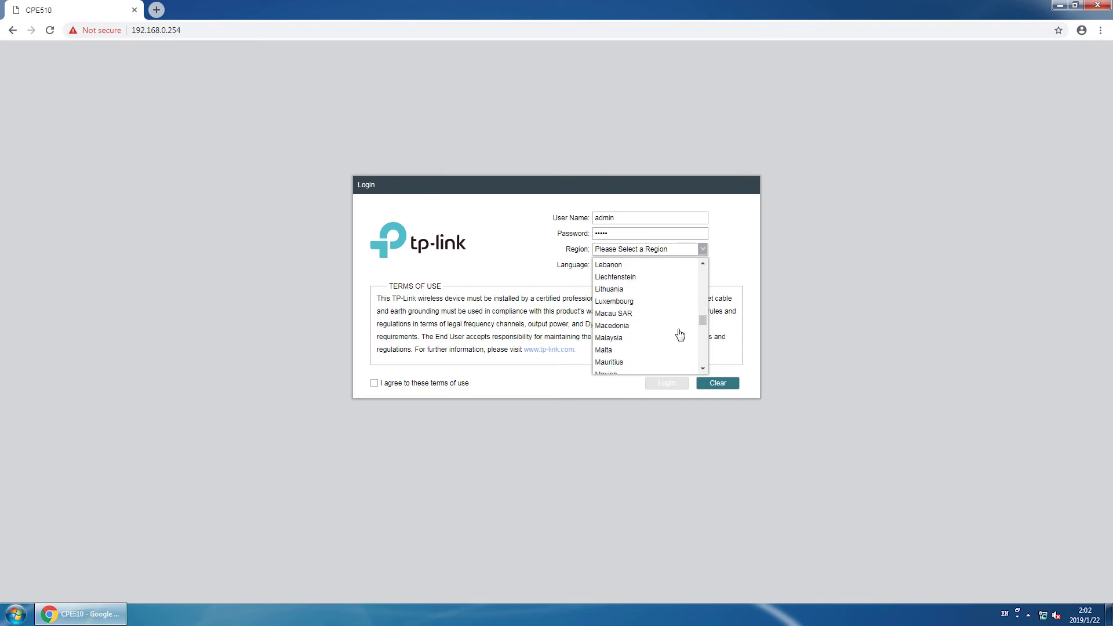
{"action": "scroll", "coordinate": [680, 335], "scroll_direction": "down", "scroll_amount": 20}
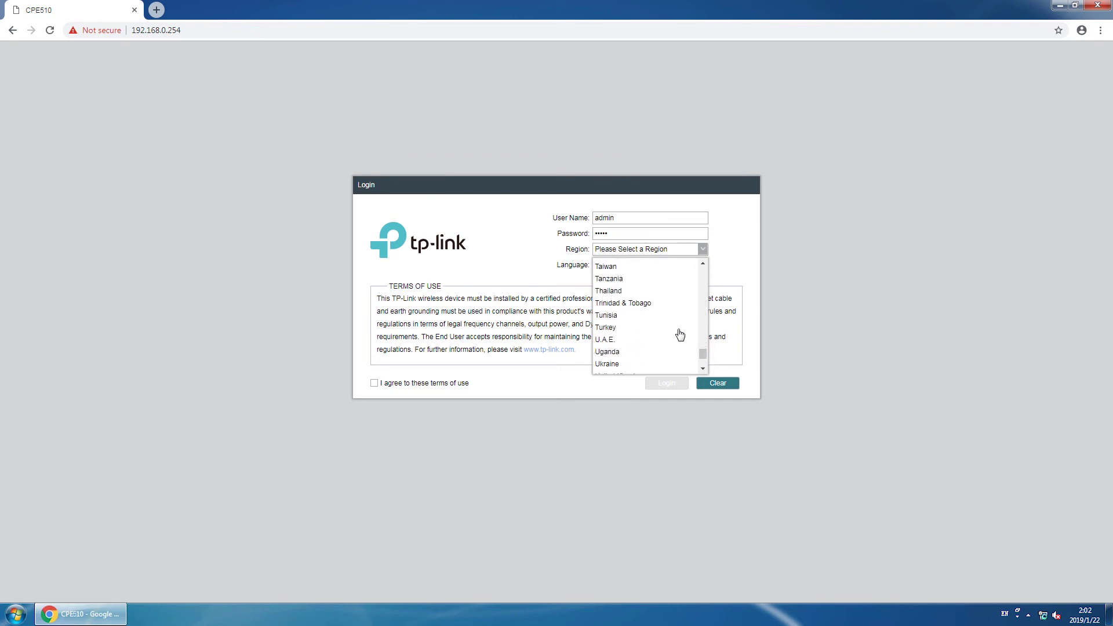
{"action": "scroll", "coordinate": [680, 335], "scroll_direction": "down", "scroll_amount": 3}
{"action": "left_click", "coordinate": [638, 306]}
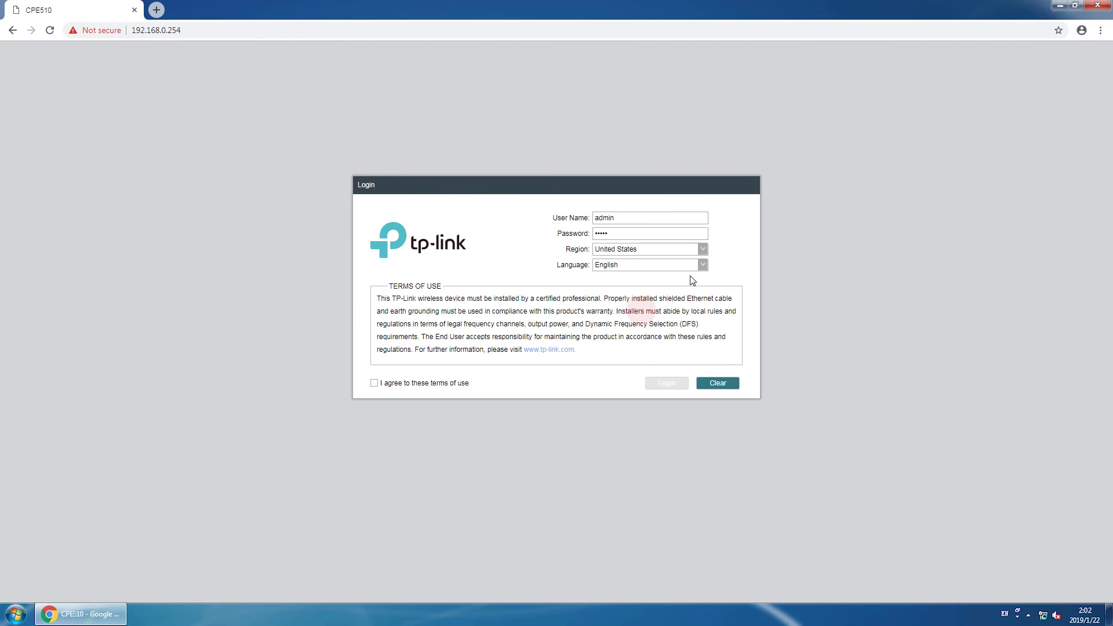
{"action": "left_click", "coordinate": [708, 267]}
{"action": "left_click", "coordinate": [703, 268]}
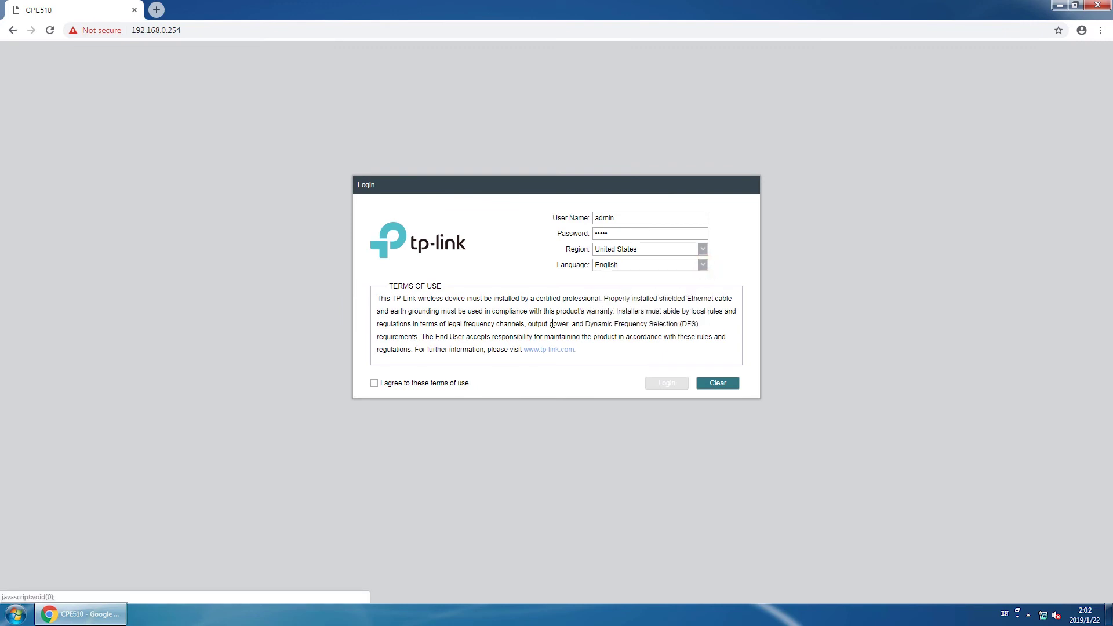
{"action": "left_click", "coordinate": [375, 383]}
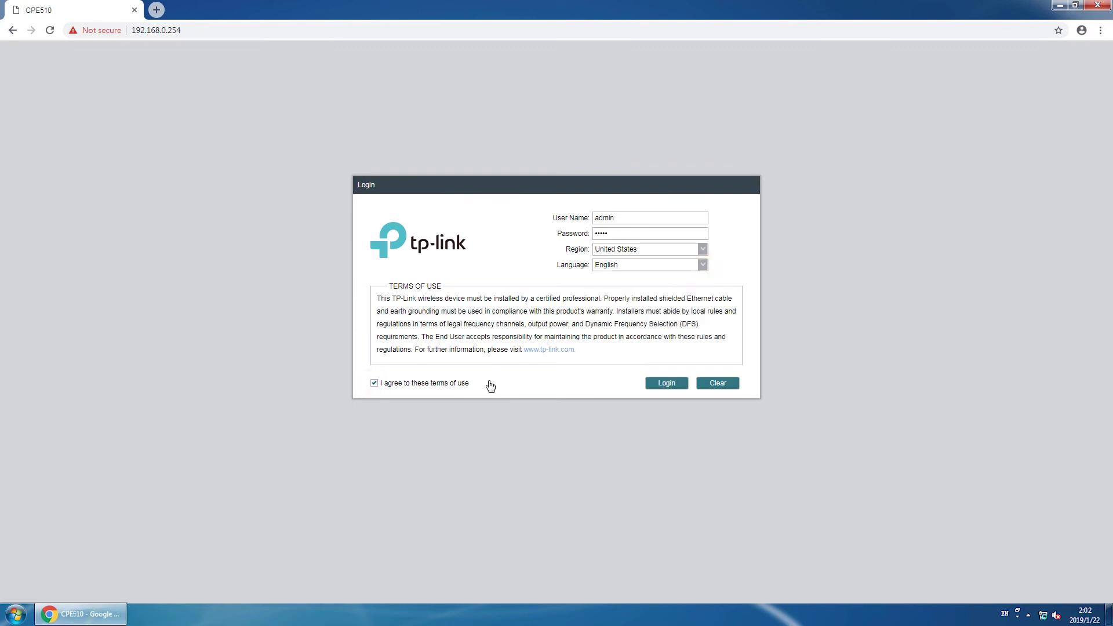
{"action": "left_click", "coordinate": [660, 387]}
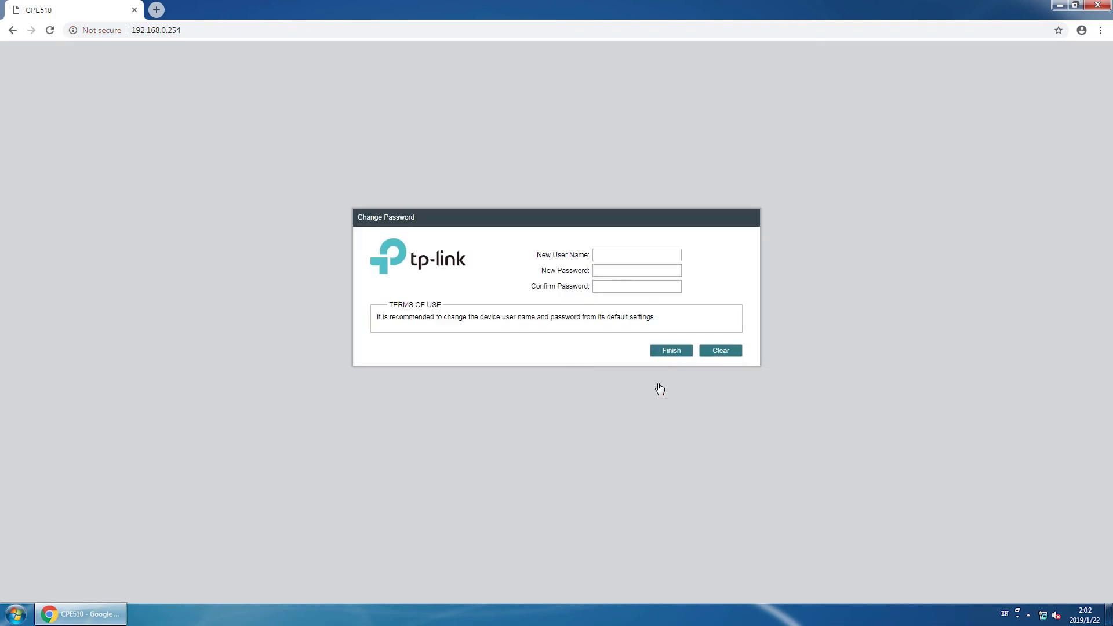
Step: Set the new user name to admin, enter and confirm a new password, then finish
{"action": "left_click", "coordinate": [629, 256]}
{"action": "type", "text": "admin"}
{"action": "left_click", "coordinate": [625, 269]}
{"action": "left_click", "coordinate": [623, 287]}
{"action": "left_click", "coordinate": [673, 352]}
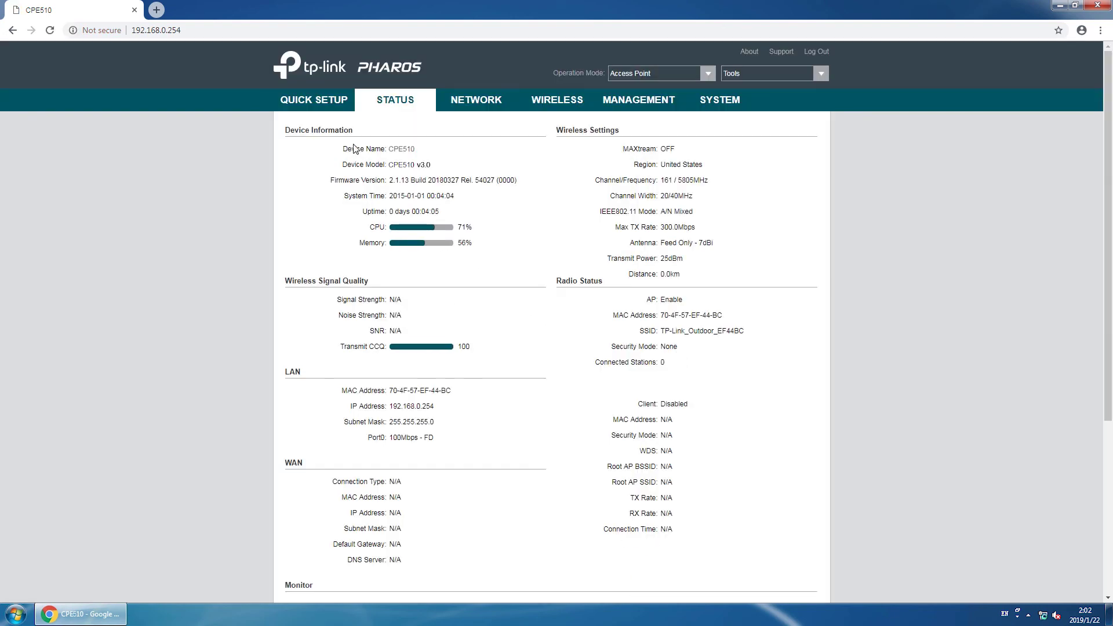
Step: Go to the QUICK SETUP section once the CPE510 Status page has loaded
{"action": "left_click", "coordinate": [331, 103]}
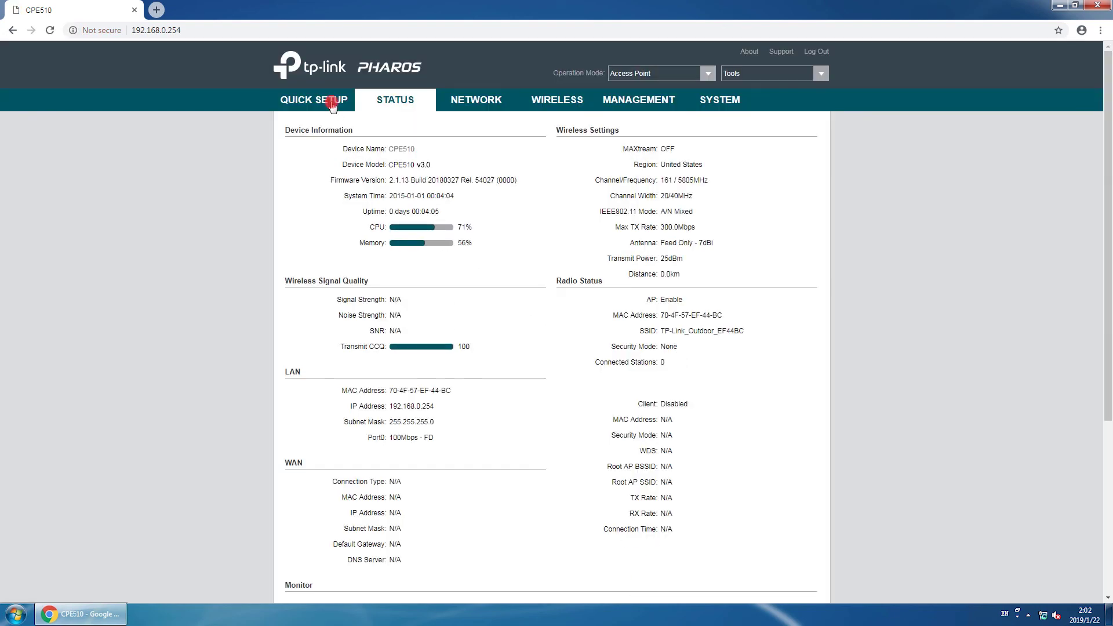